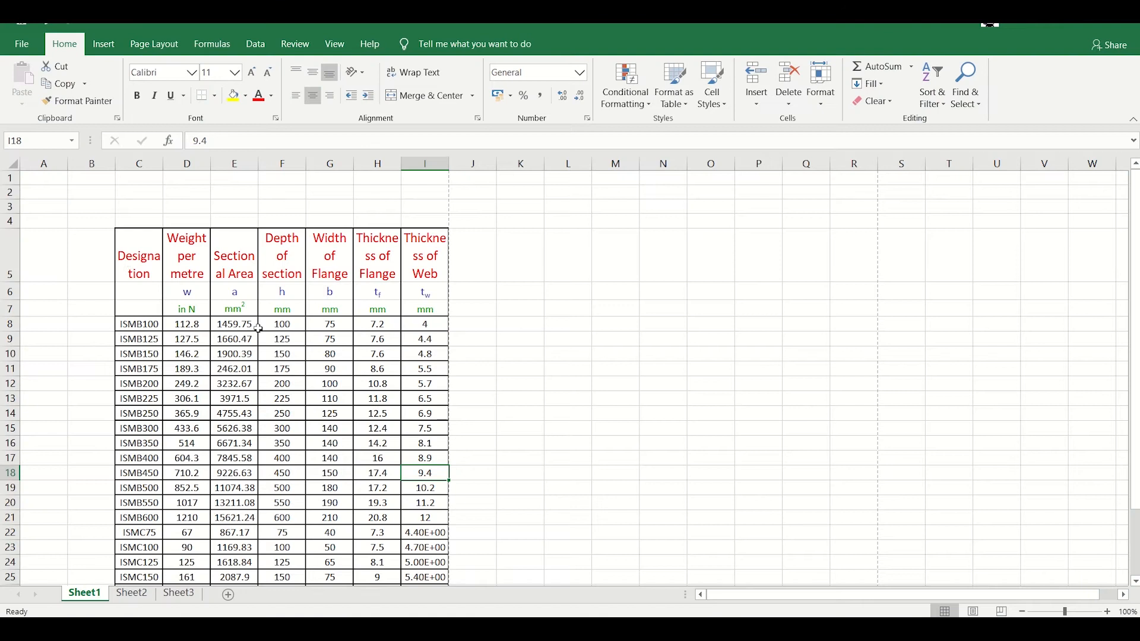
# - Open the print preview with Microsoft Print to PDF as printer and A4 paper size
pyautogui.scroll(-2, 132, 256)
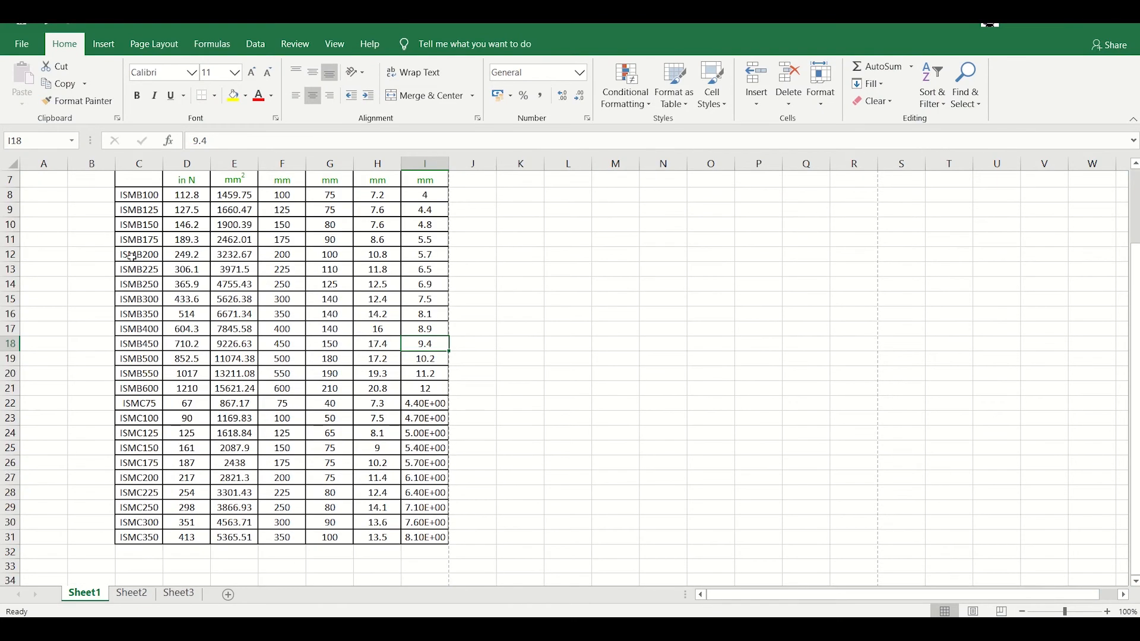
pyautogui.scroll(2, 132, 256)
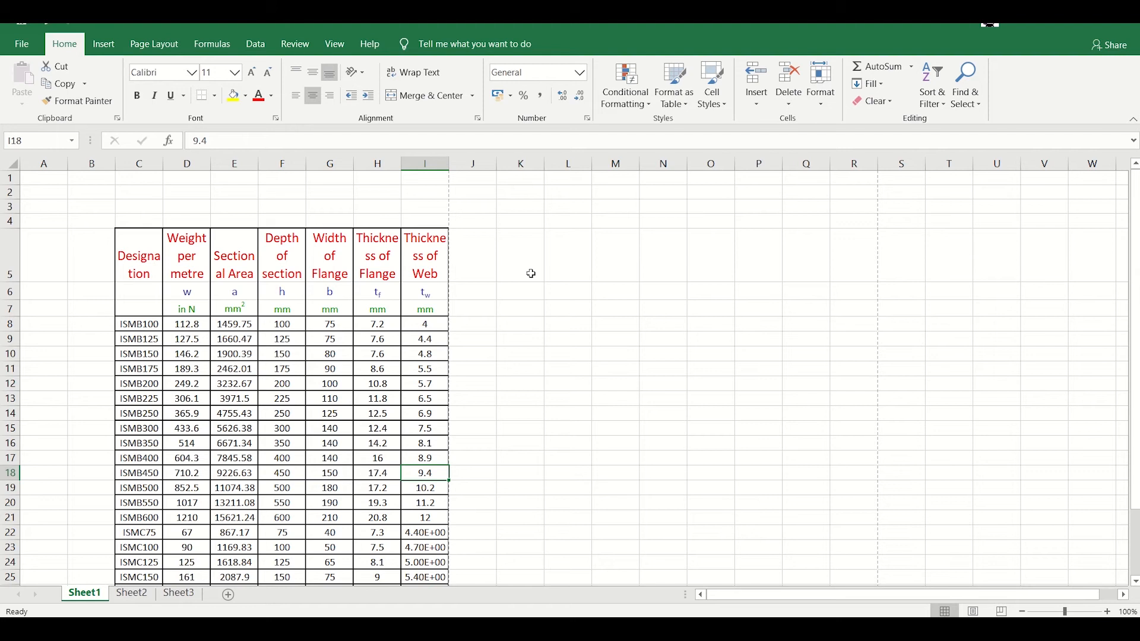
pyautogui.hotkey('ctrl', 'p')
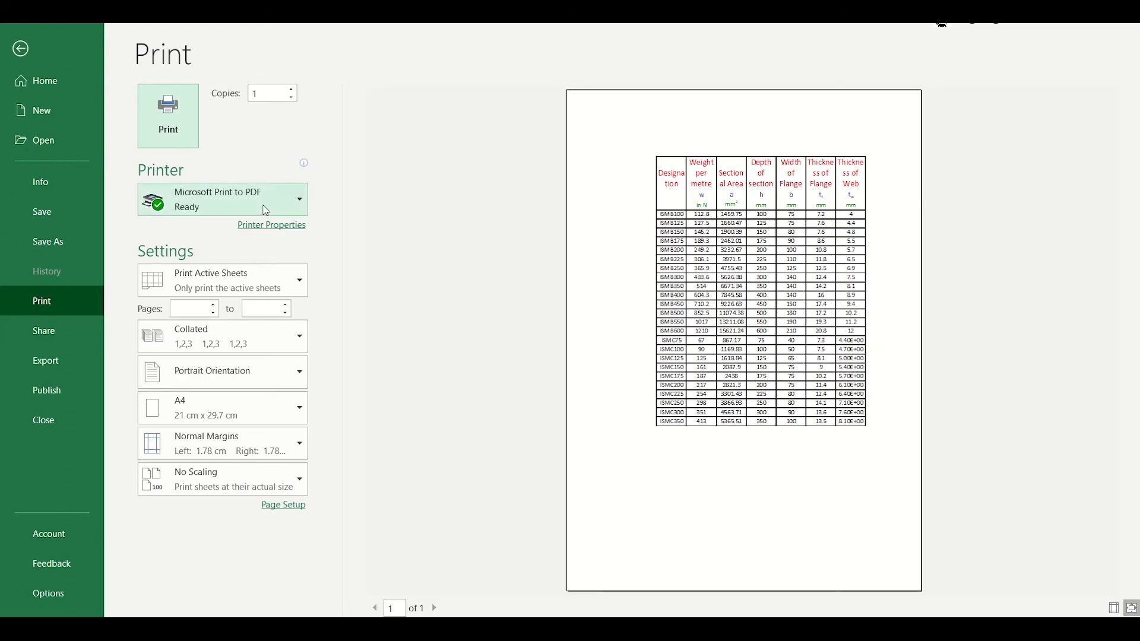
pyautogui.click(278, 210)
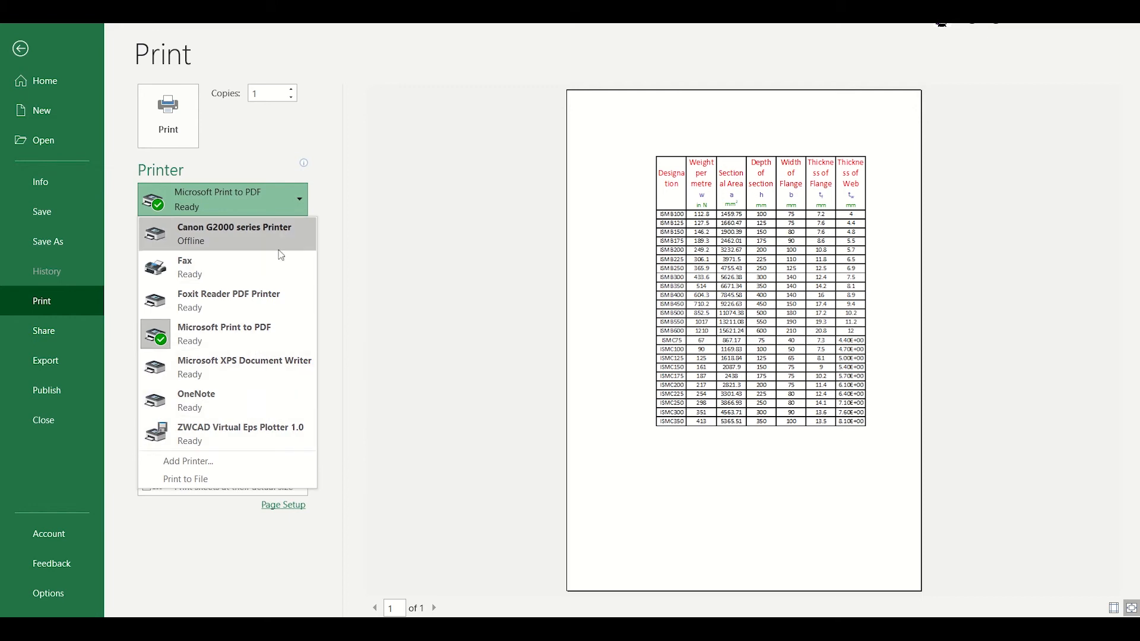
pyautogui.click(269, 343)
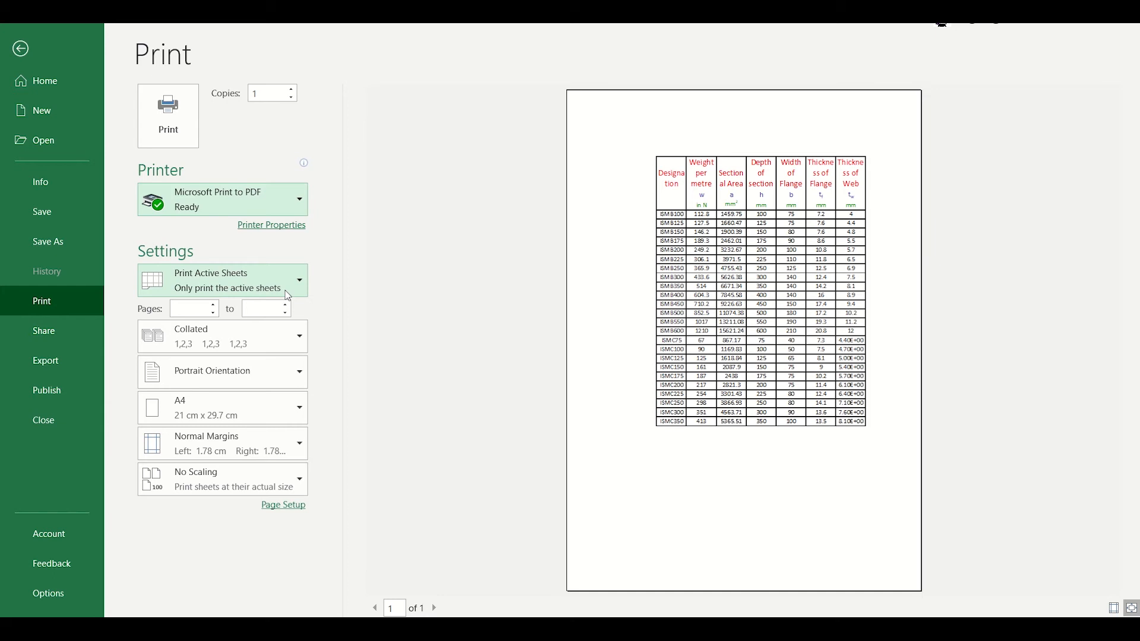
pyautogui.click(288, 416)
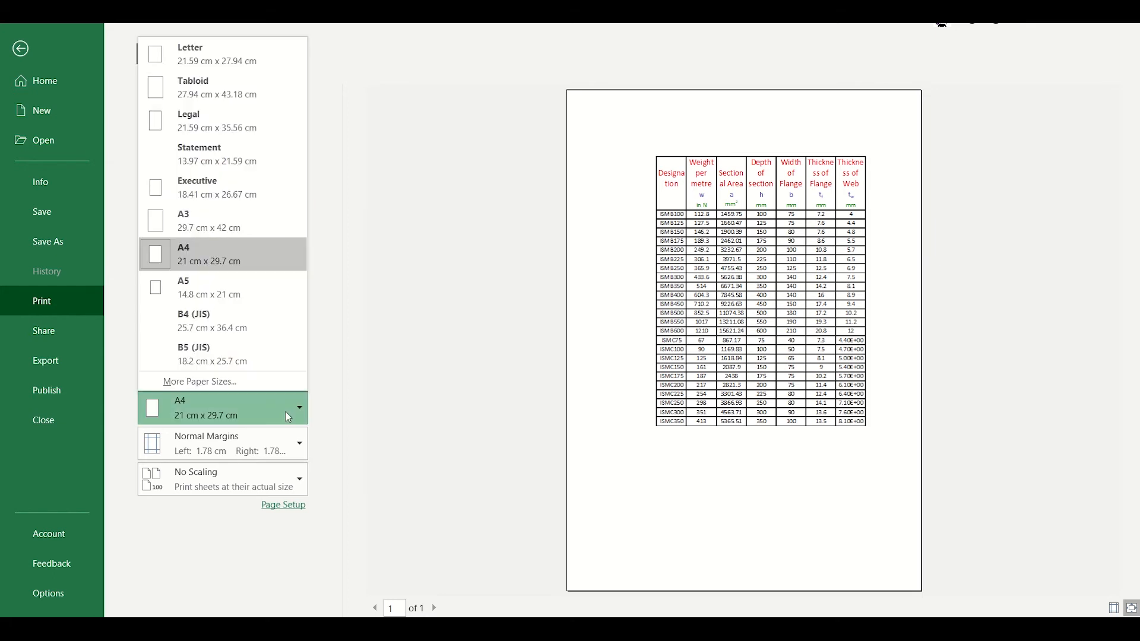
pyautogui.click(288, 416)
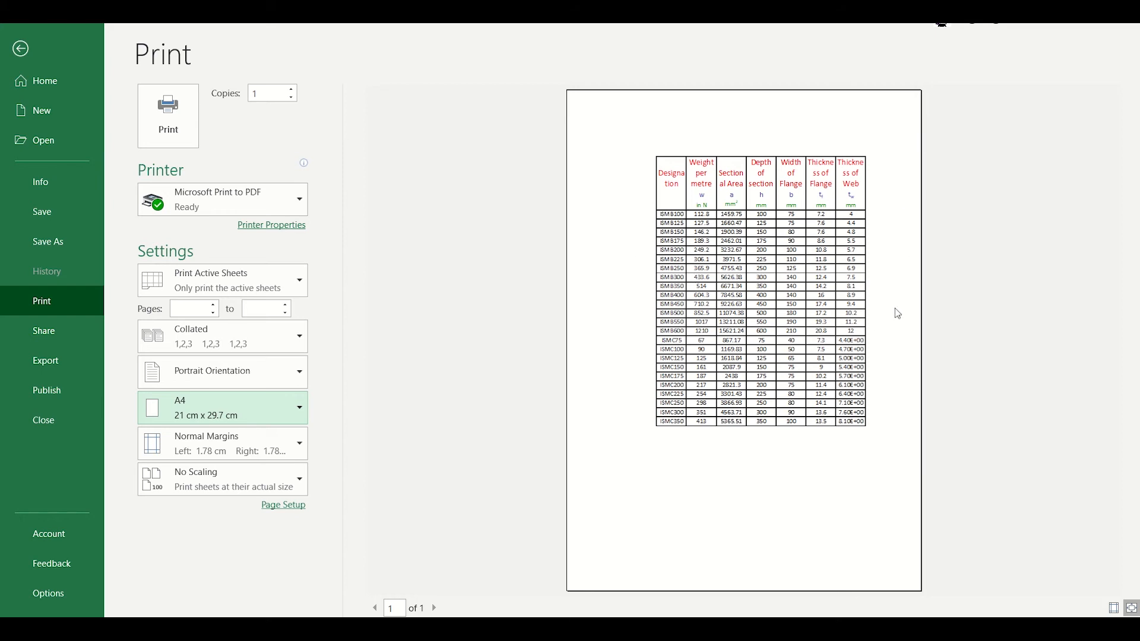
# - Select the Sheet1 steel property table from Designation, set printing to Print Selection, then return to the sheet
pyautogui.press('Escape')
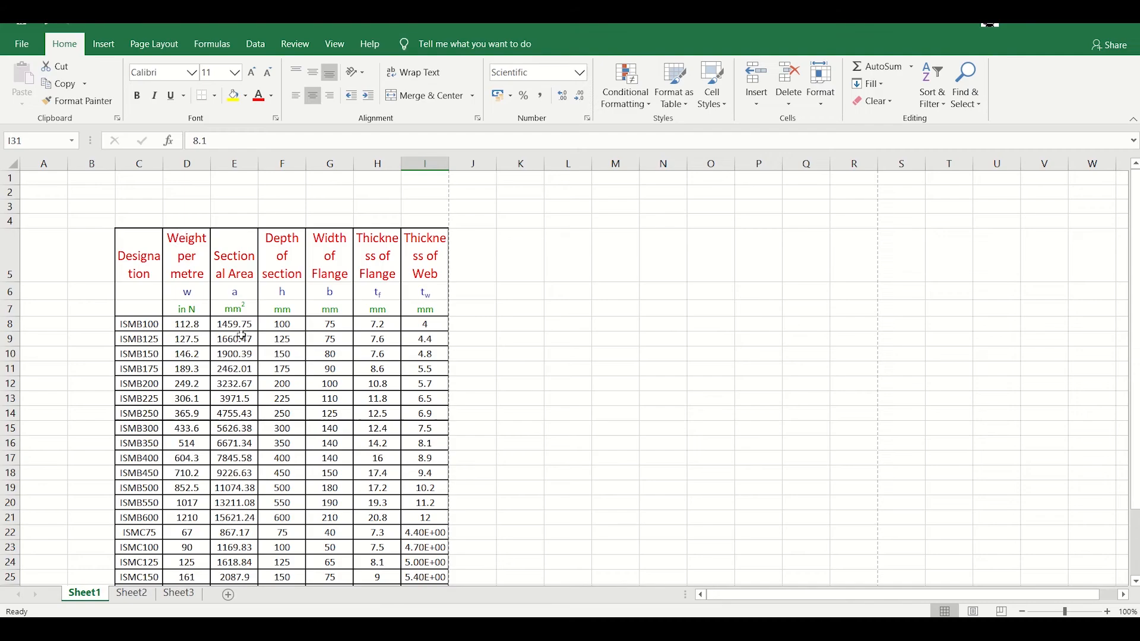
pyautogui.moveTo(130, 236); pyautogui.dragTo(437, 553)
pyautogui.hotkey('ctrl', 'p')
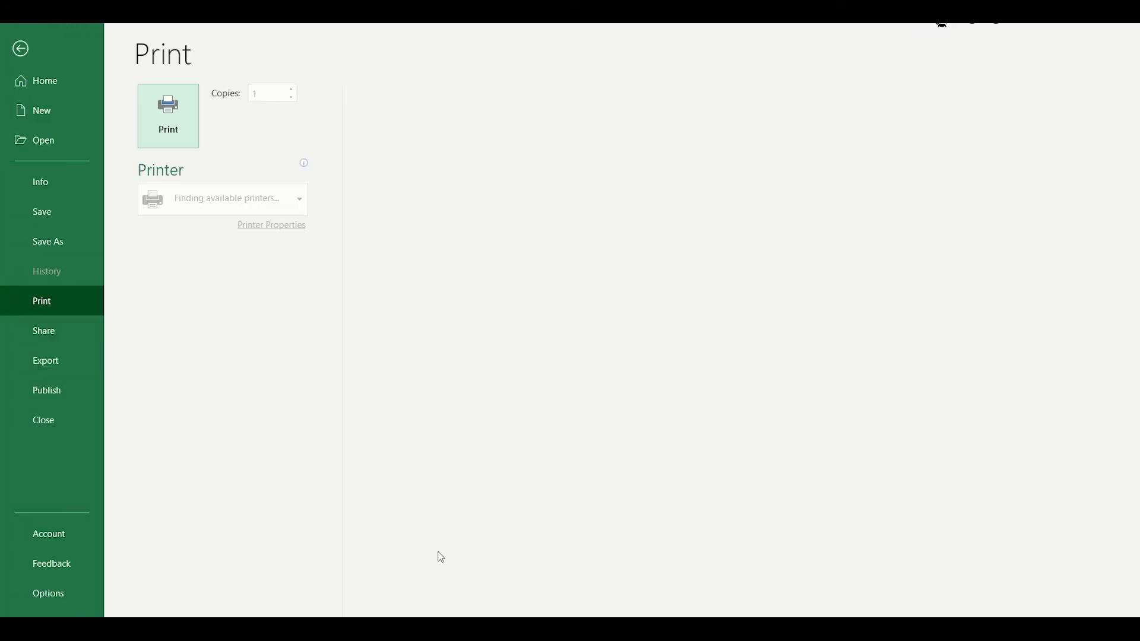
pyautogui.click(229, 286)
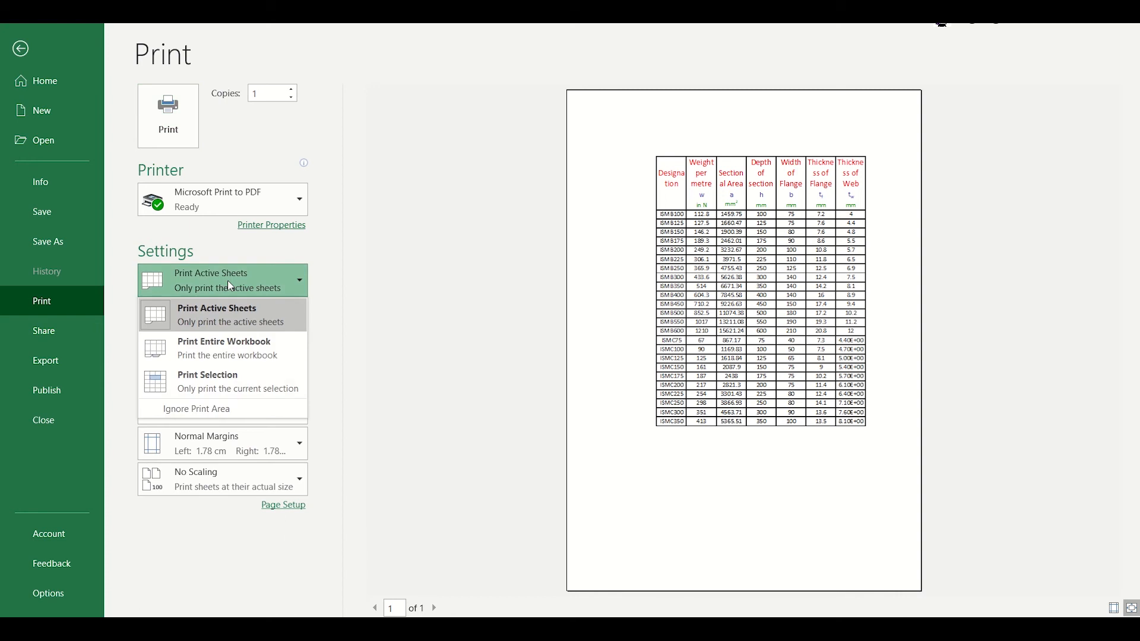
pyautogui.click(248, 394)
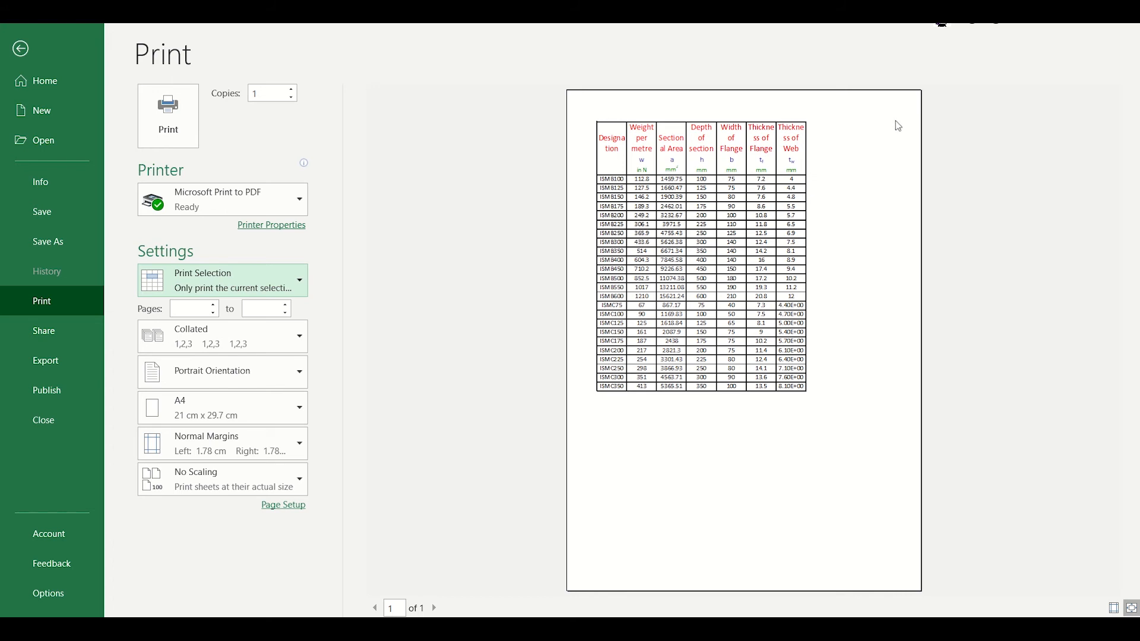
pyautogui.click(23, 50)
# - Switch to Sheet2 and inspect cells I10, K7 and the Radii of Gyration header
pyautogui.scroll(2, 422, 391)
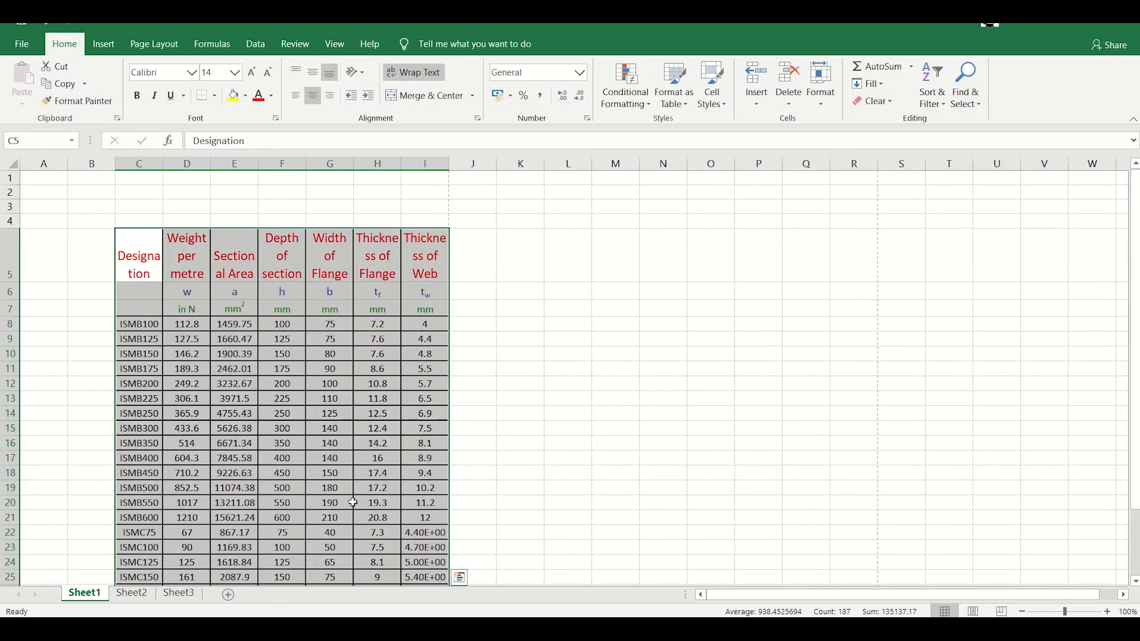
pyautogui.click(140, 596)
pyautogui.click(441, 354)
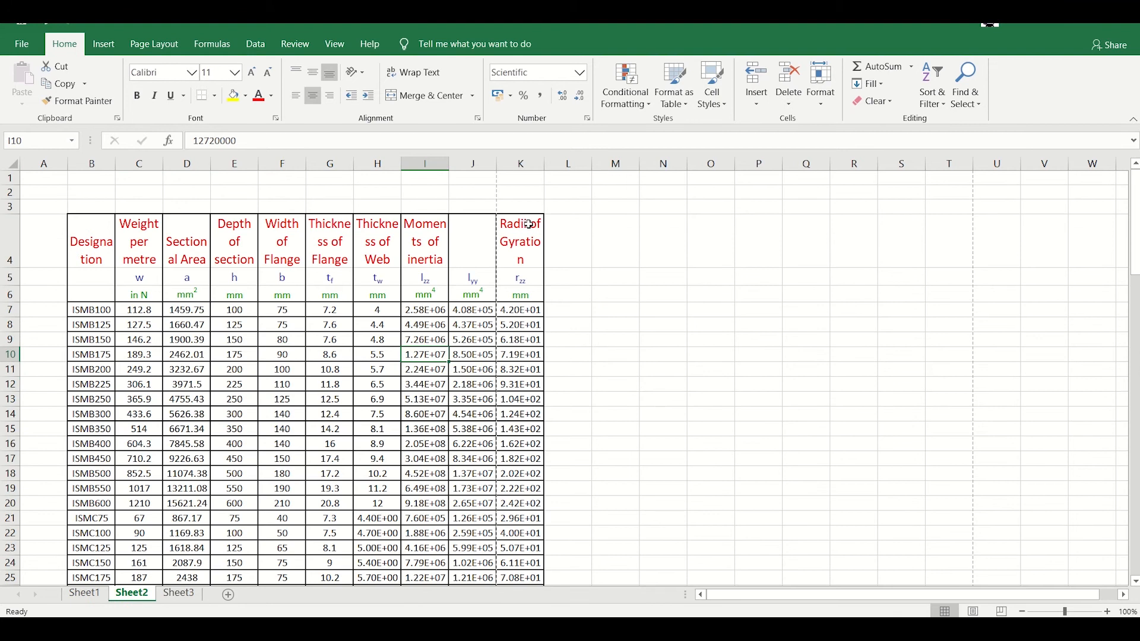
pyautogui.click(523, 243)
pyautogui.click(520, 311)
pyautogui.click(627, 312)
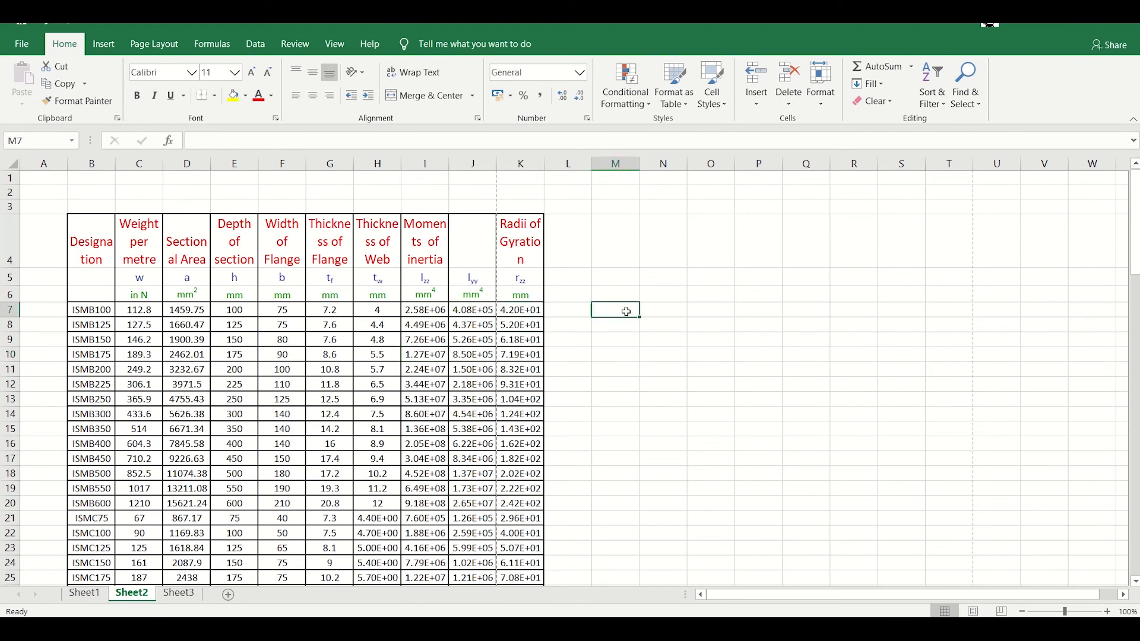
# - Preview Sheet2 printed as the whole active sheet, then select its table from B4 to K103
pyautogui.hotkey('ctrl', 'p')
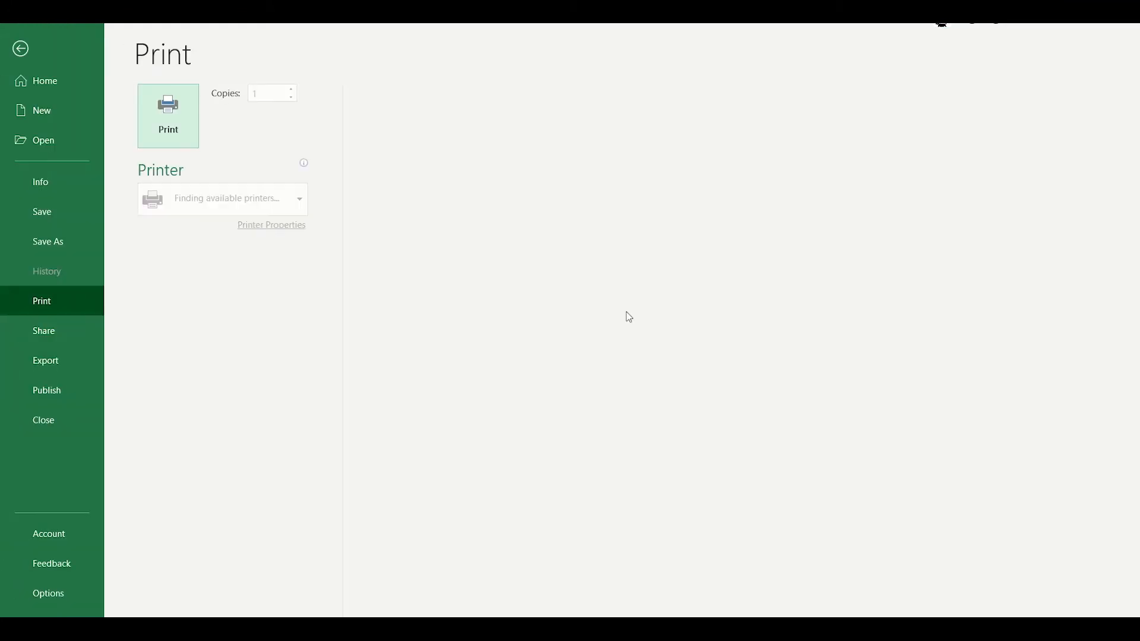
pyautogui.click(237, 281)
pyautogui.click(258, 322)
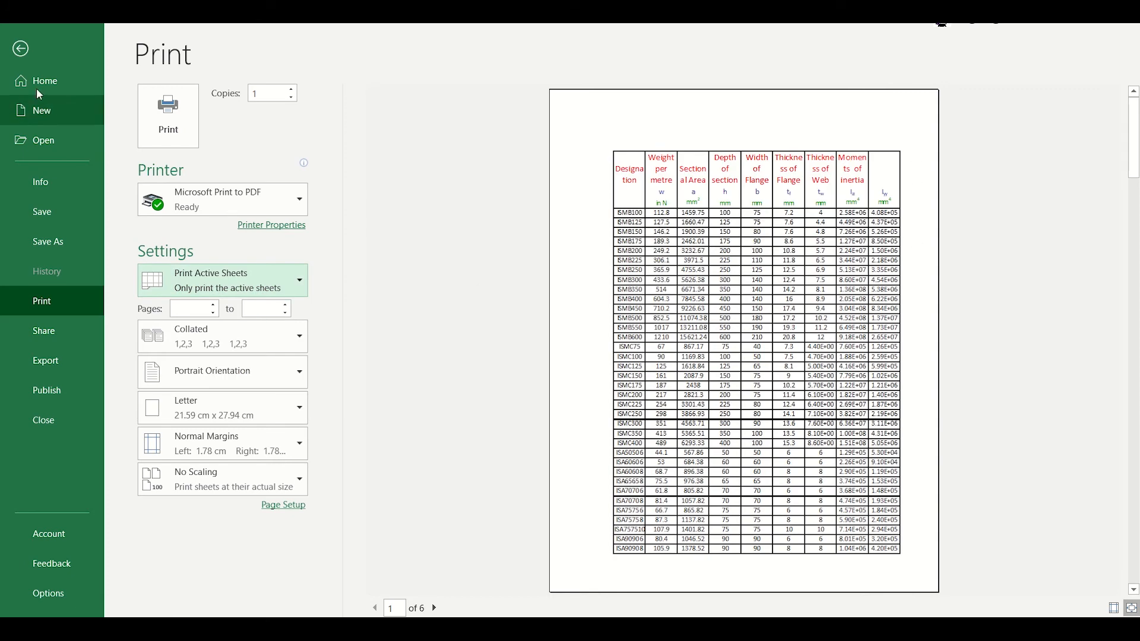
pyautogui.click(20, 48)
pyautogui.click(428, 231)
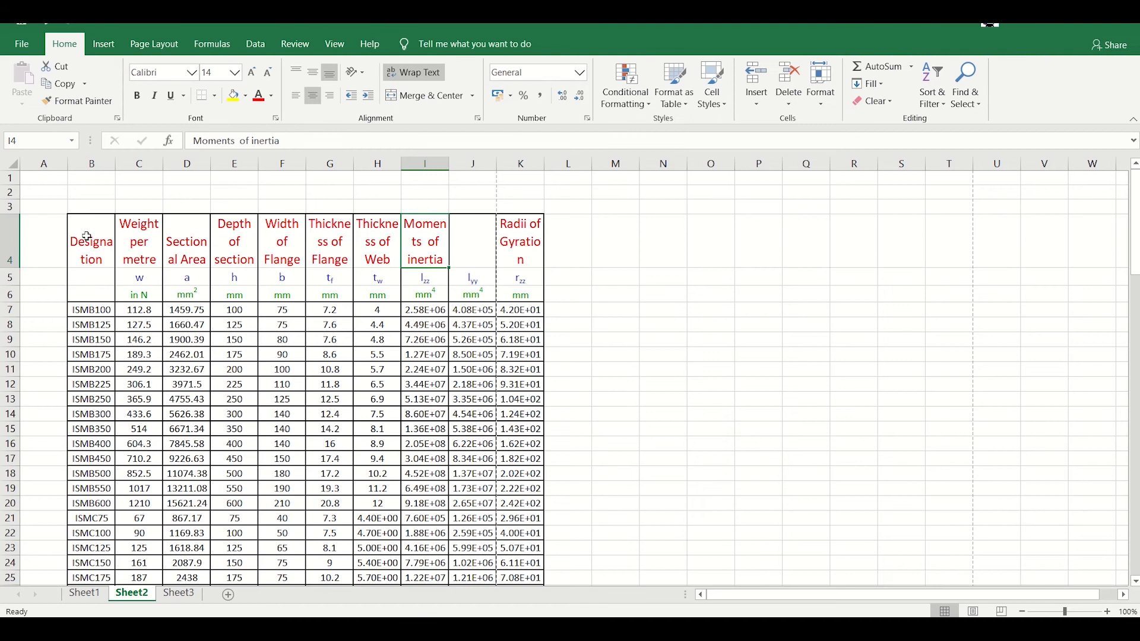
pyautogui.moveTo(87, 237); pyautogui.dragTo(532, 535)
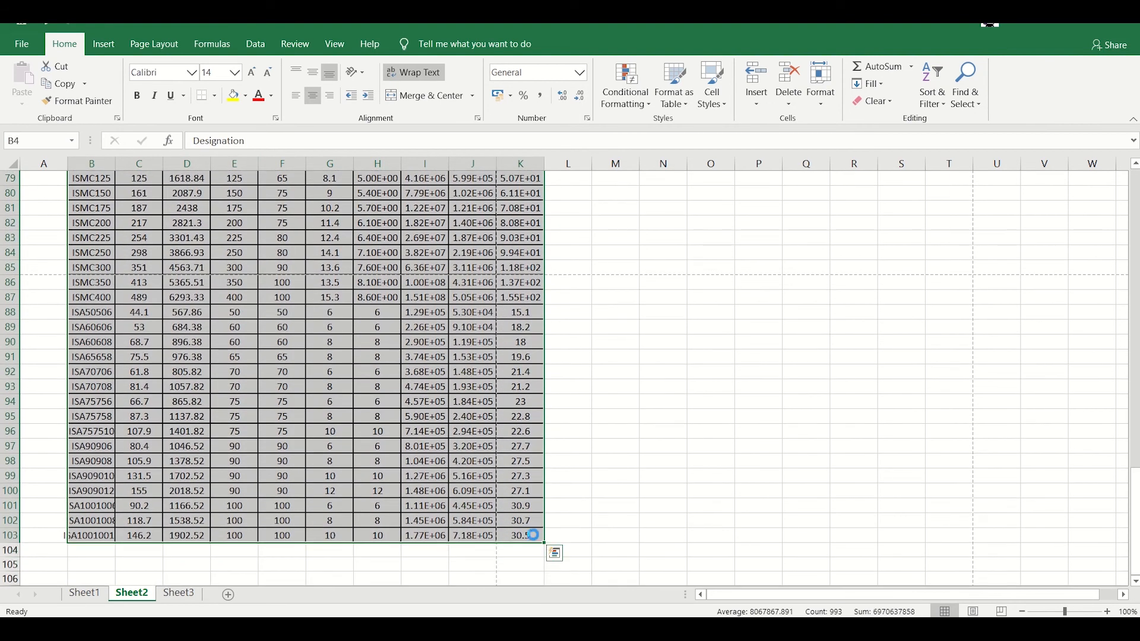
pyautogui.hotkey('ctrl', 'p')
pyautogui.click(207, 294)
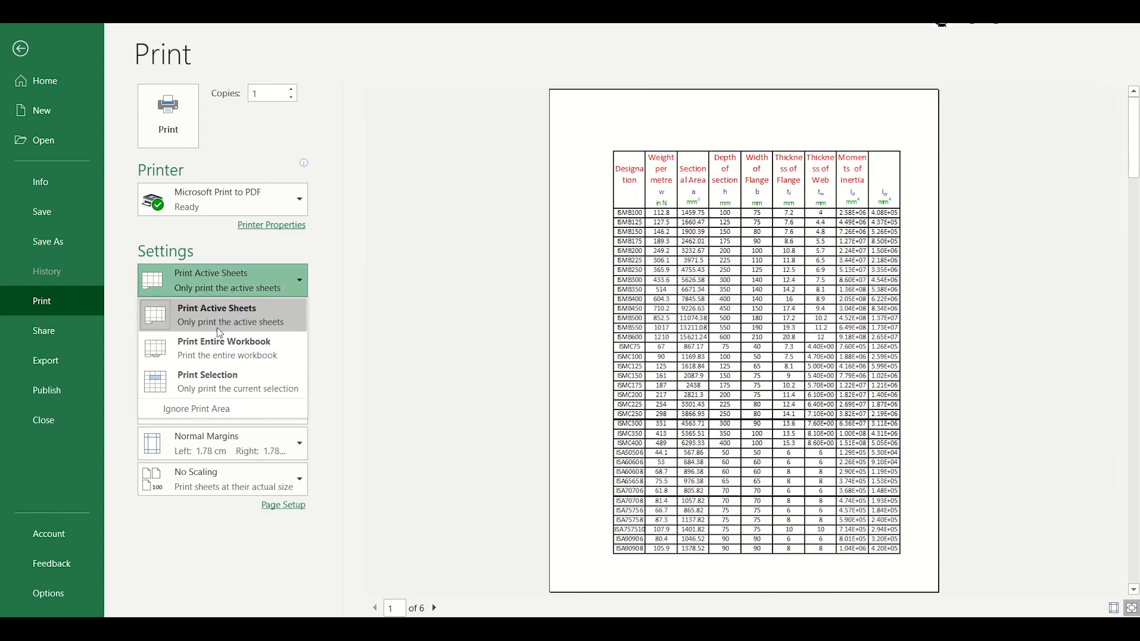
pyautogui.click(240, 386)
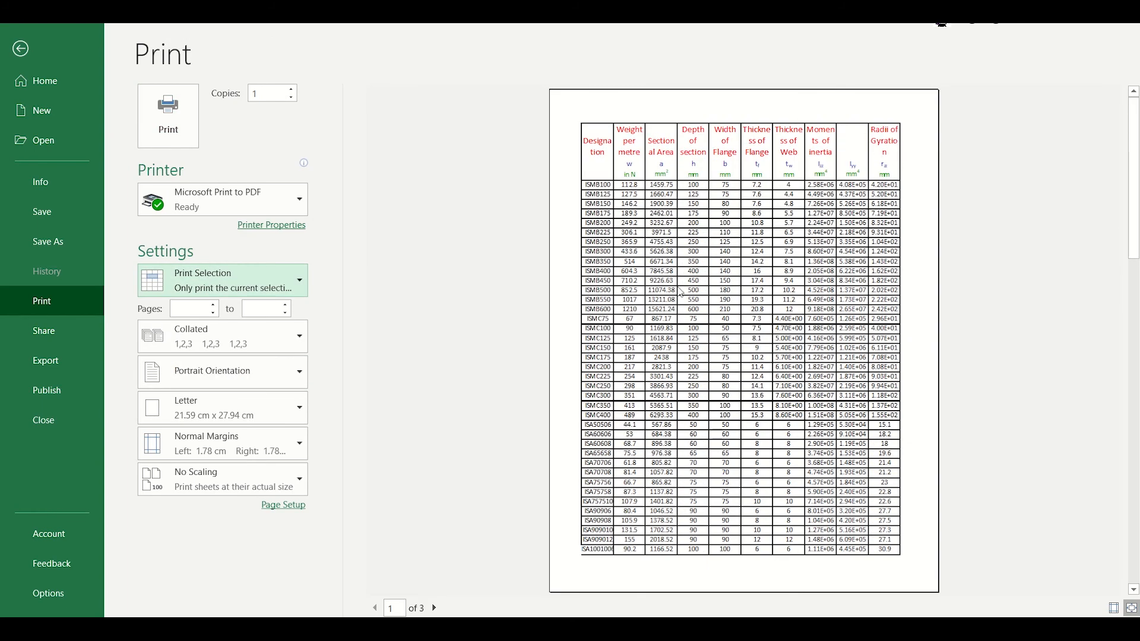
pyautogui.scroll(-4, 820, 331)
pyautogui.scroll(4, 821, 329)
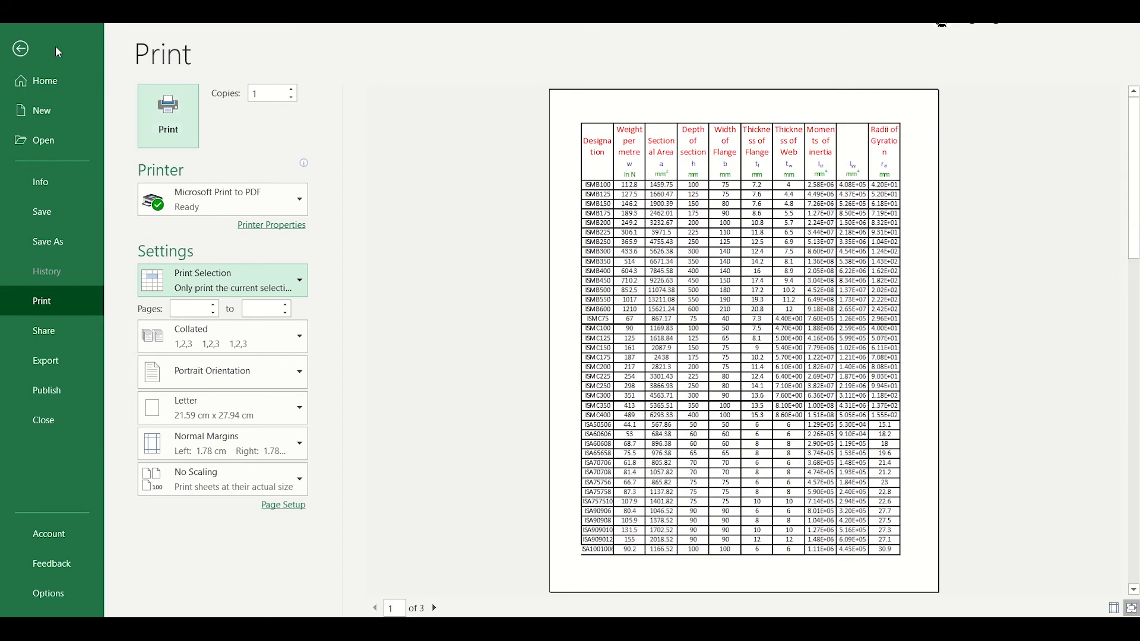
pyautogui.click(22, 49)
pyautogui.scroll(3, 296, 380)
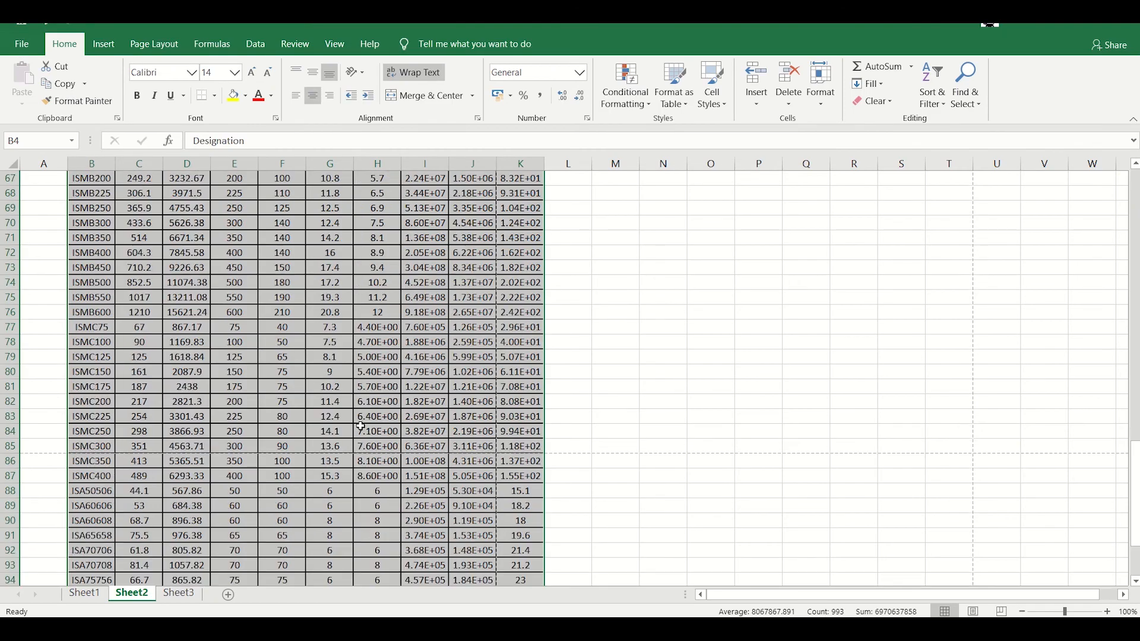
pyautogui.click(180, 593)
# - Select Sheet3's steel section table from E7 and preview it as a selection-only printout
pyautogui.scroll(-4, 475, 342)
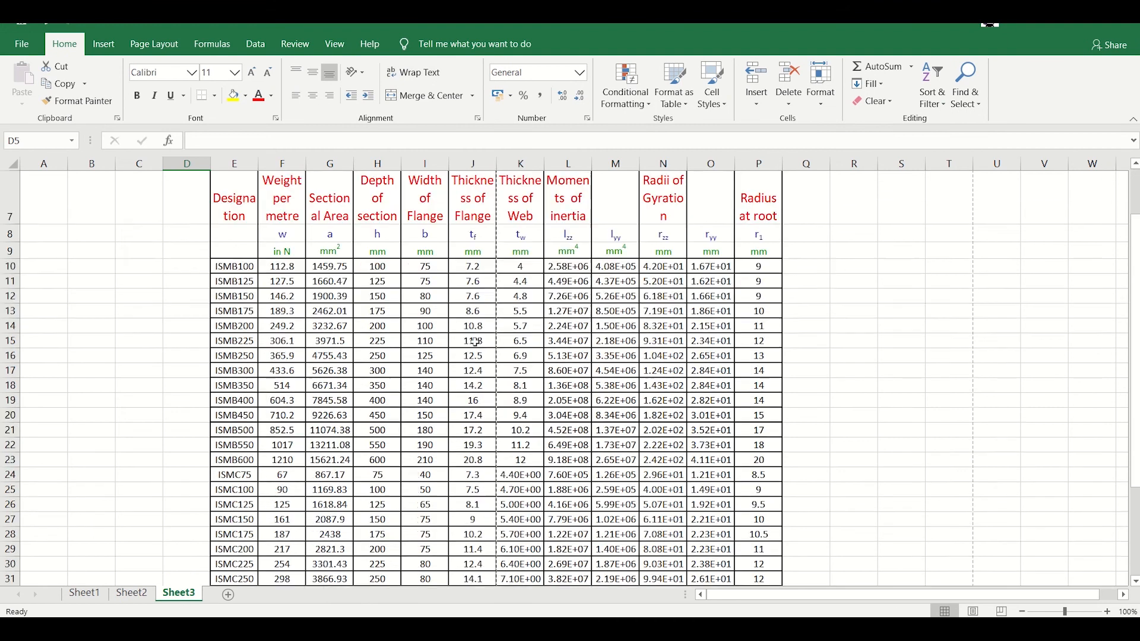
pyautogui.scroll(4, 476, 342)
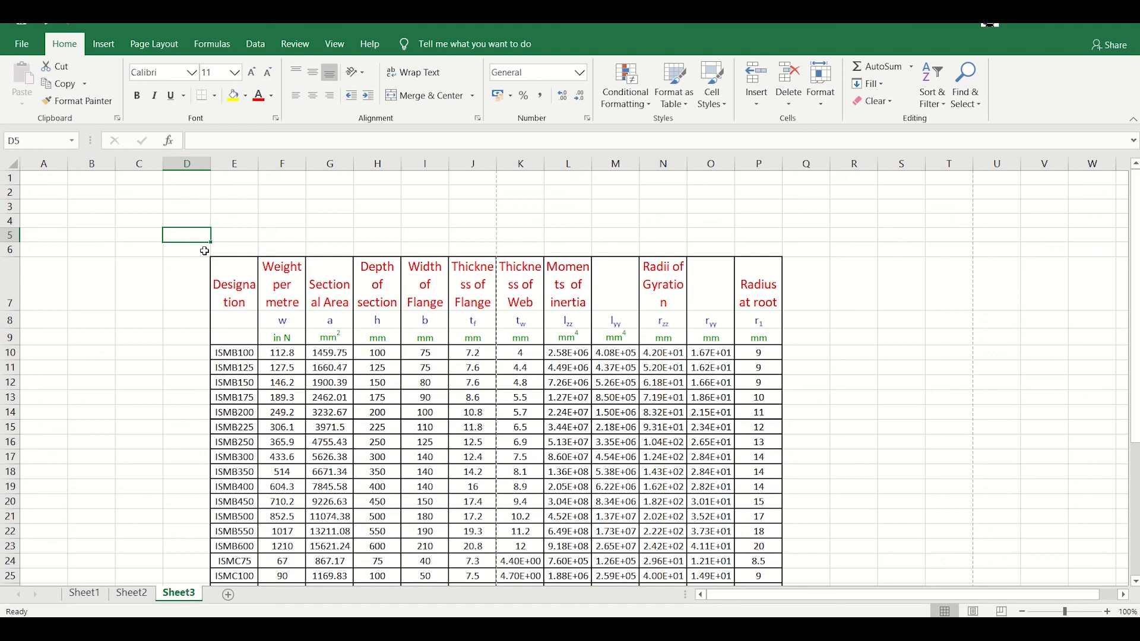
pyautogui.moveTo(238, 282); pyautogui.dragTo(775, 535)
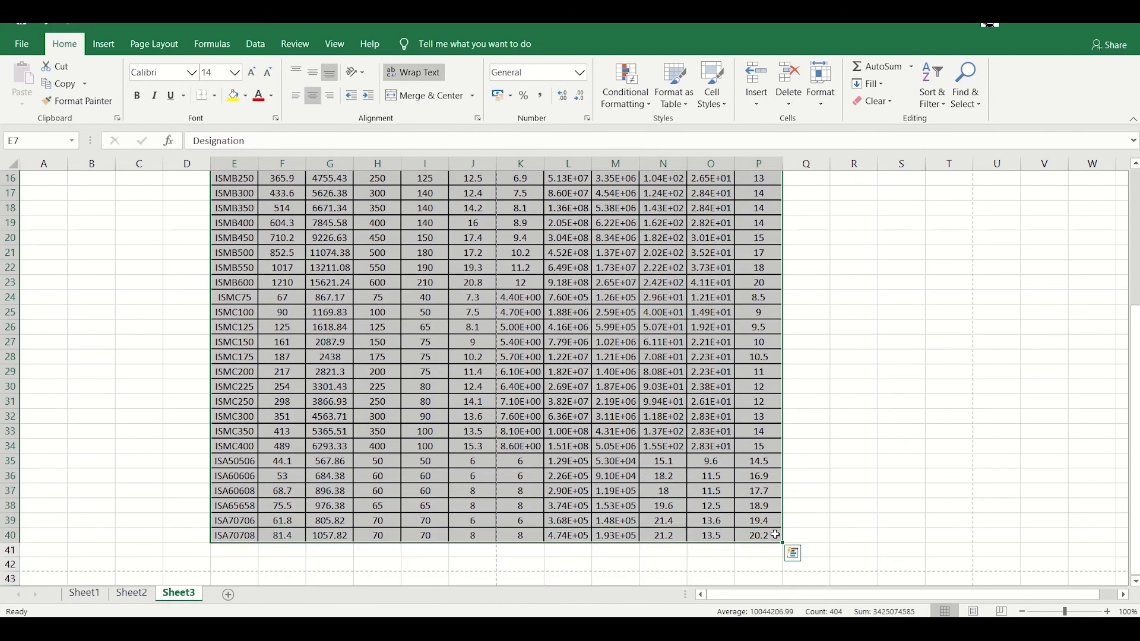
pyautogui.hotkey('ctrl', 'p')
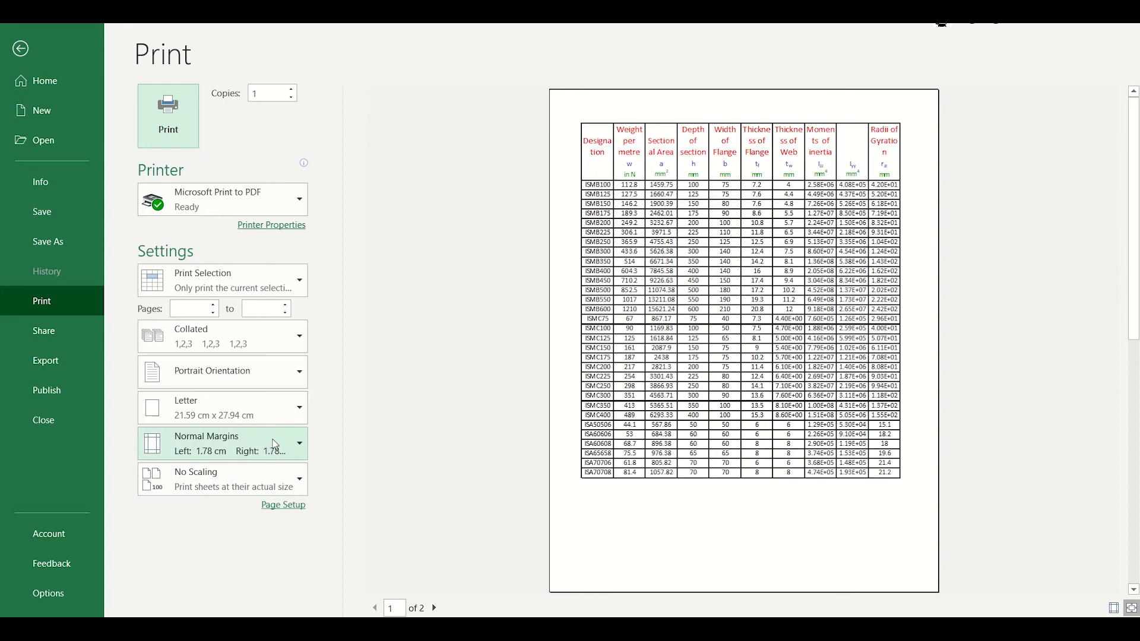
# - Lay out the selection on A4 landscape with Normal margins and print it to PDF
pyautogui.click(287, 415)
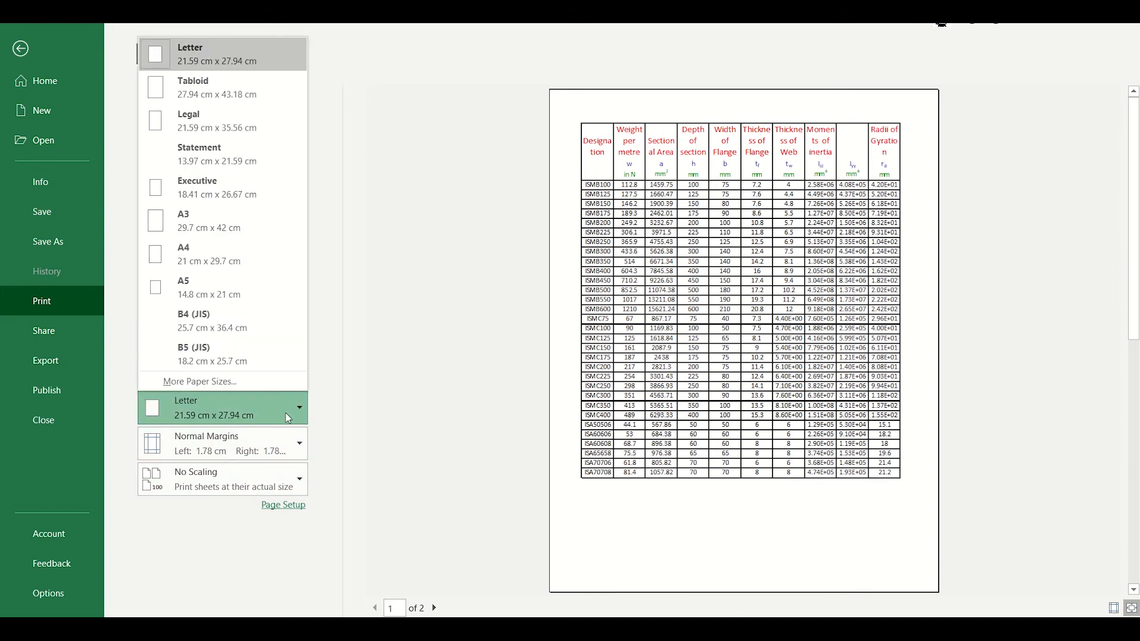
pyautogui.click(276, 253)
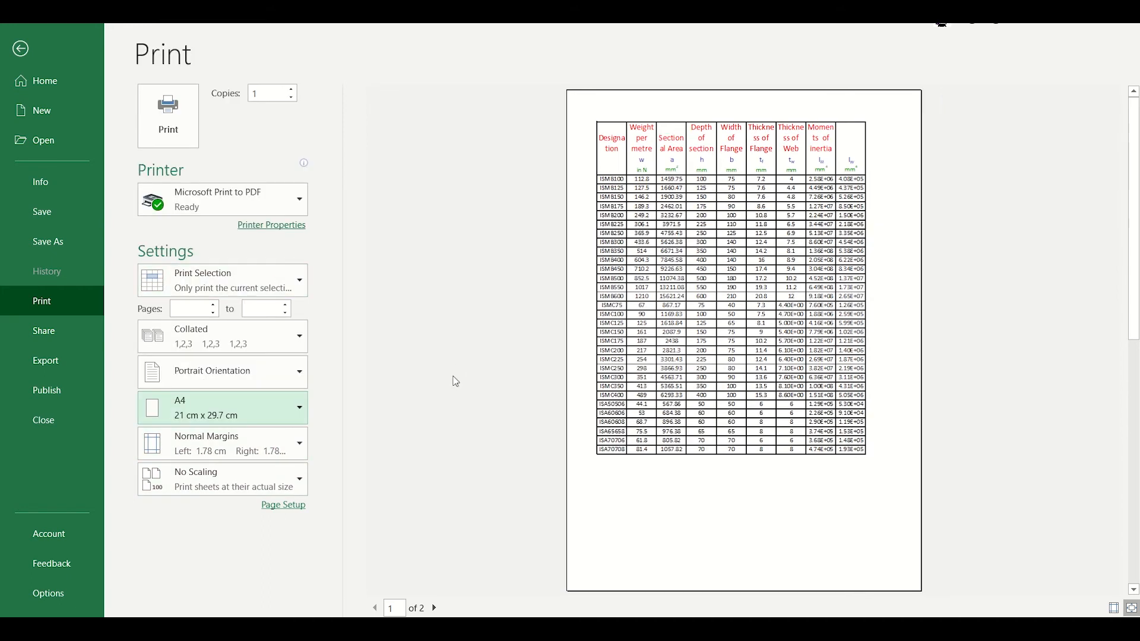
pyautogui.click(264, 454)
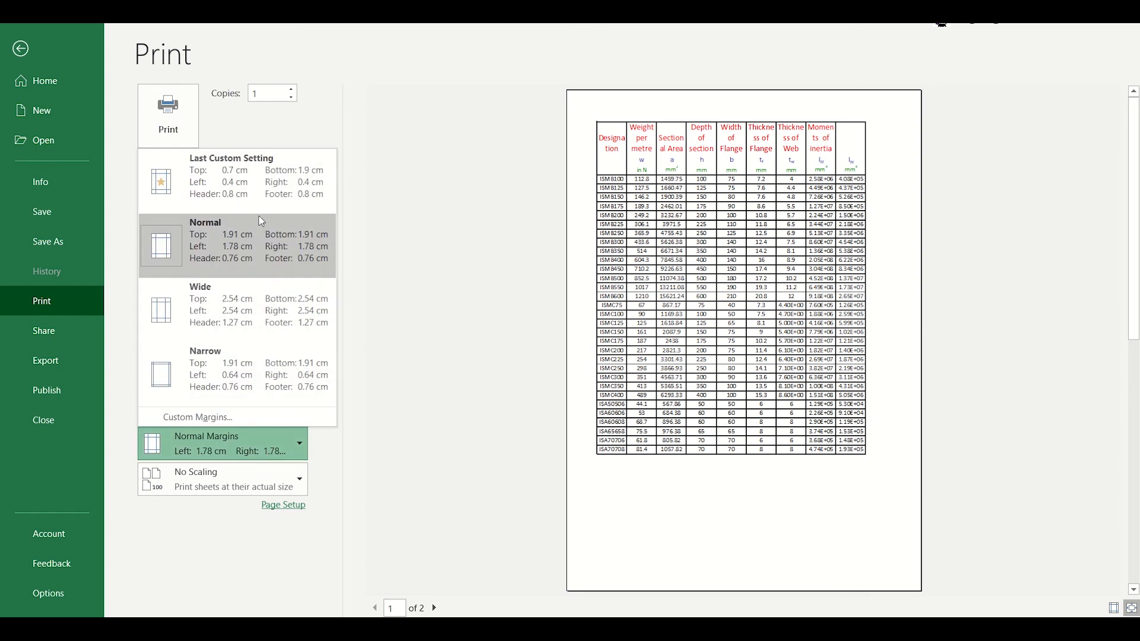
pyautogui.click(240, 376)
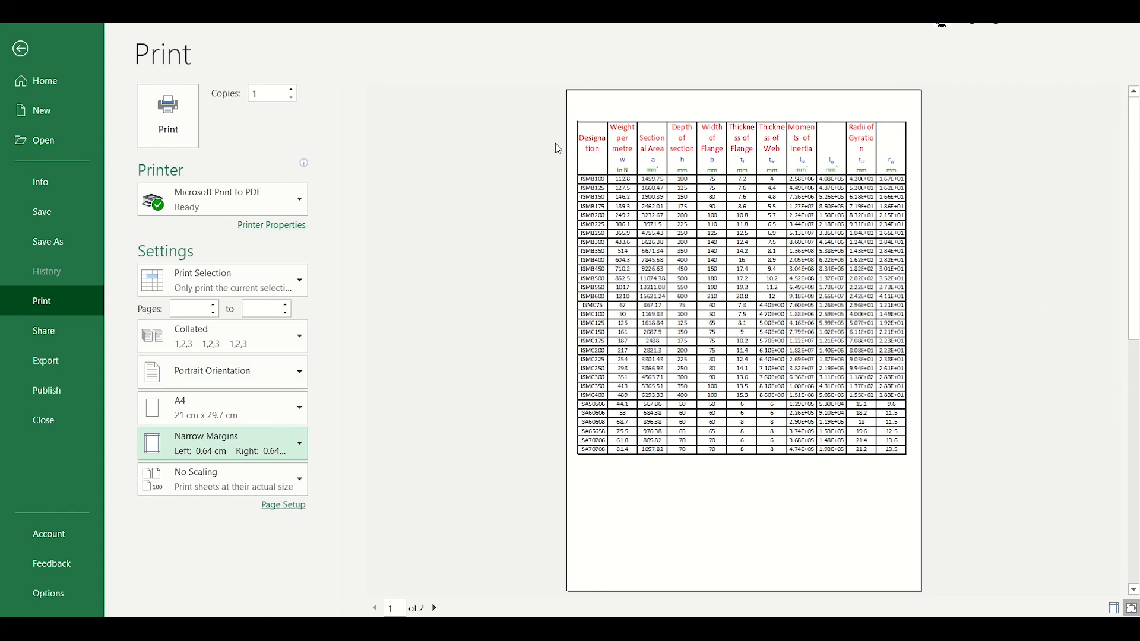
pyautogui.click(271, 375)
pyautogui.click(280, 451)
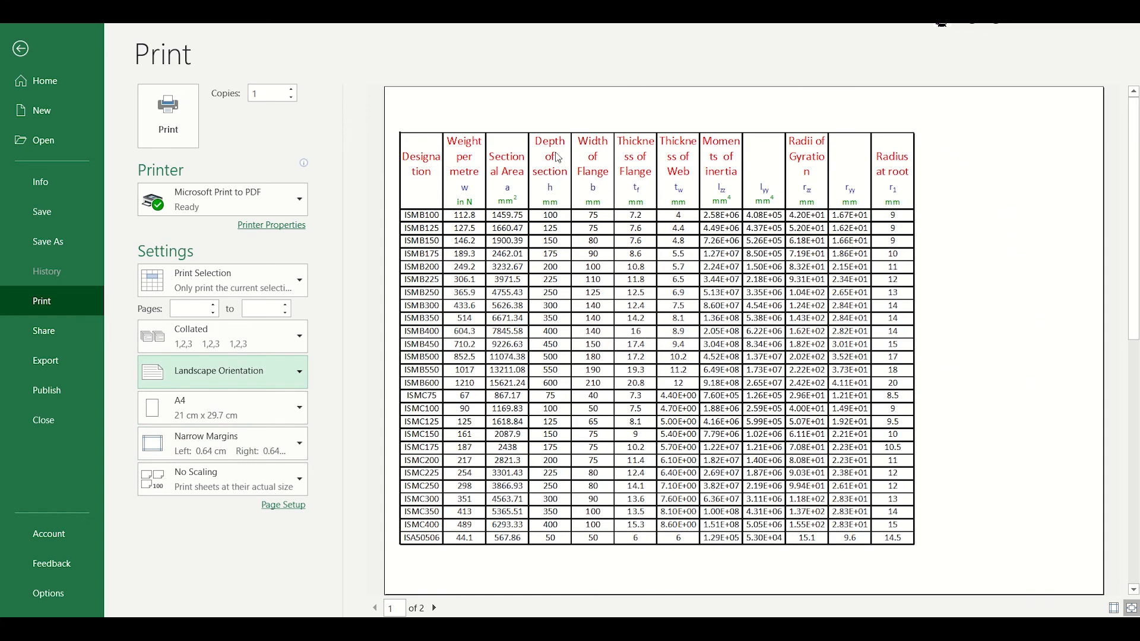
pyautogui.click(281, 459)
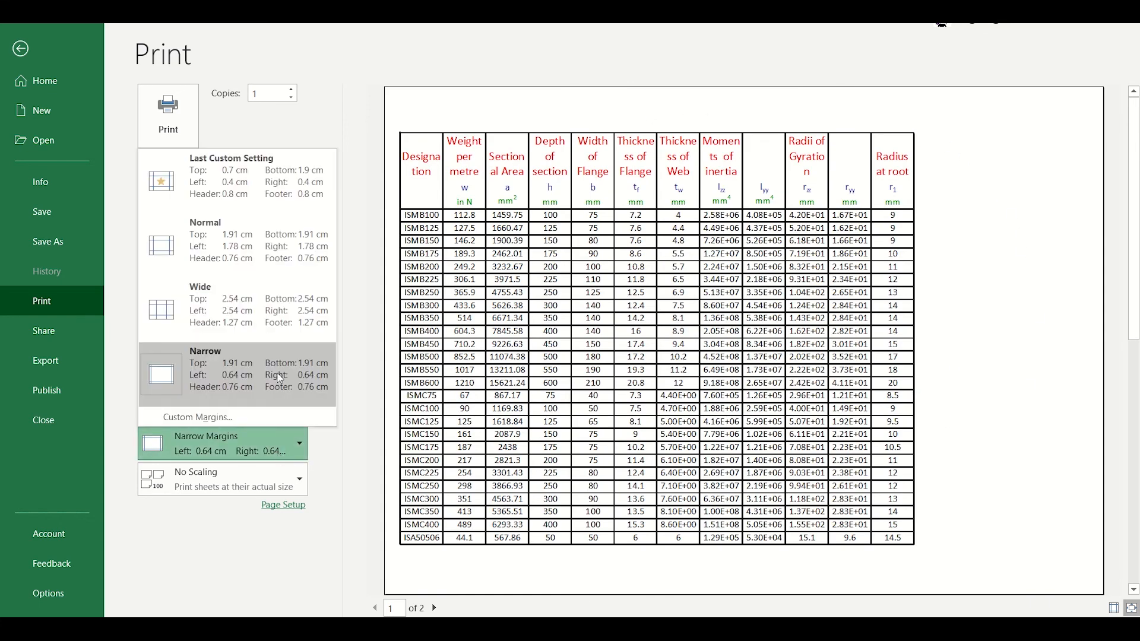
pyautogui.click(292, 251)
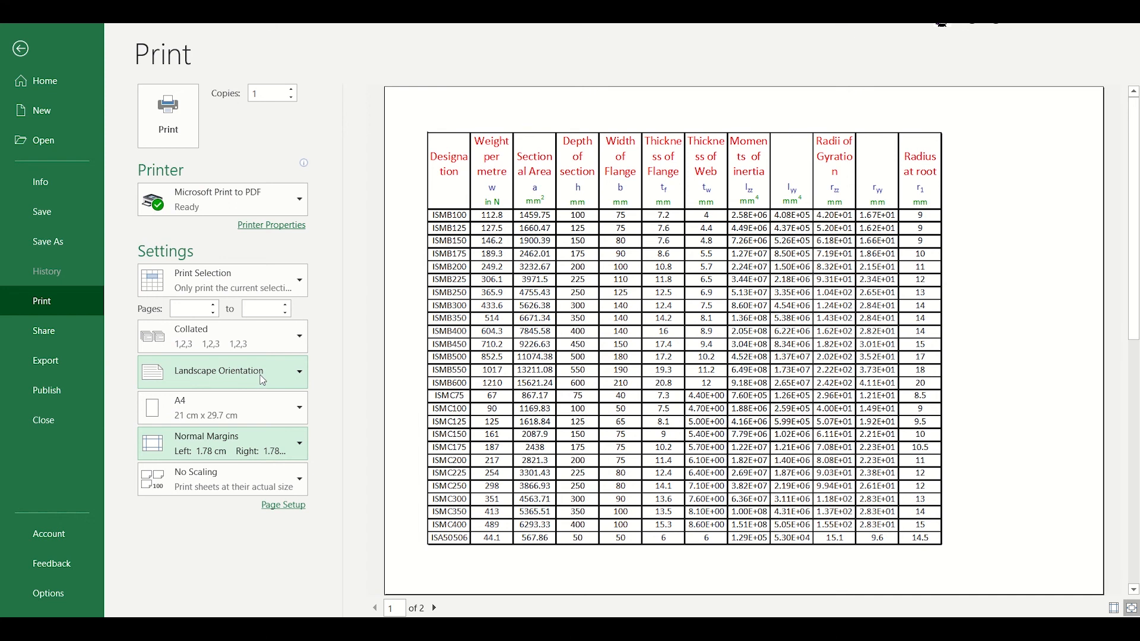
pyautogui.click(183, 117)
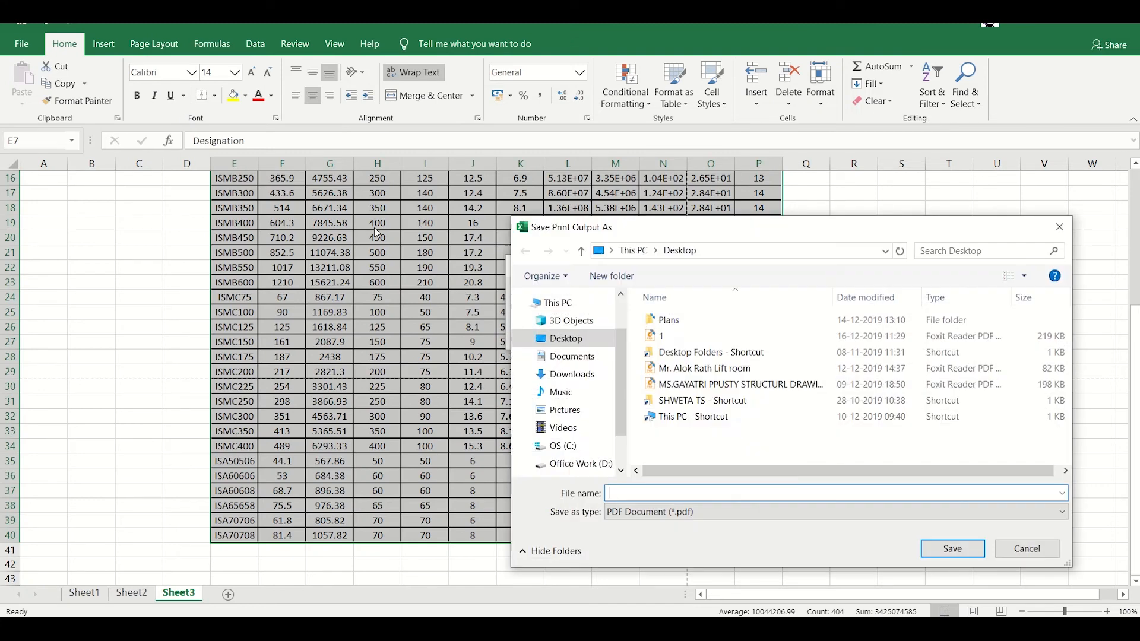
# - Save the PDF printout as '2' on the Desktop
pyautogui.click(665, 336)
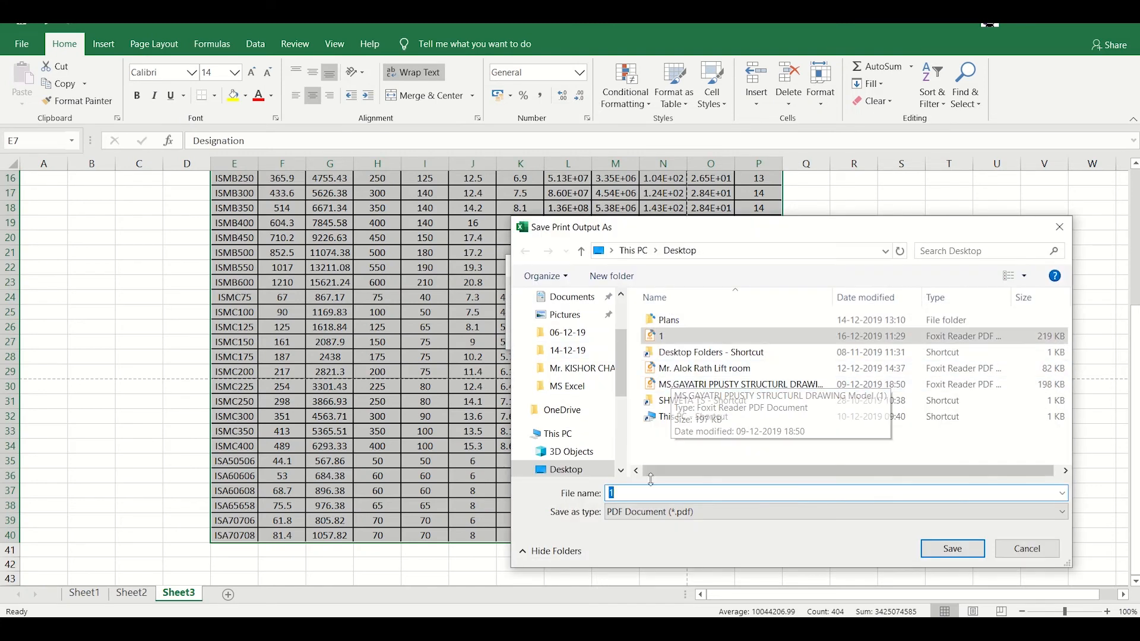
pyautogui.write('2')
pyautogui.click(672, 491)
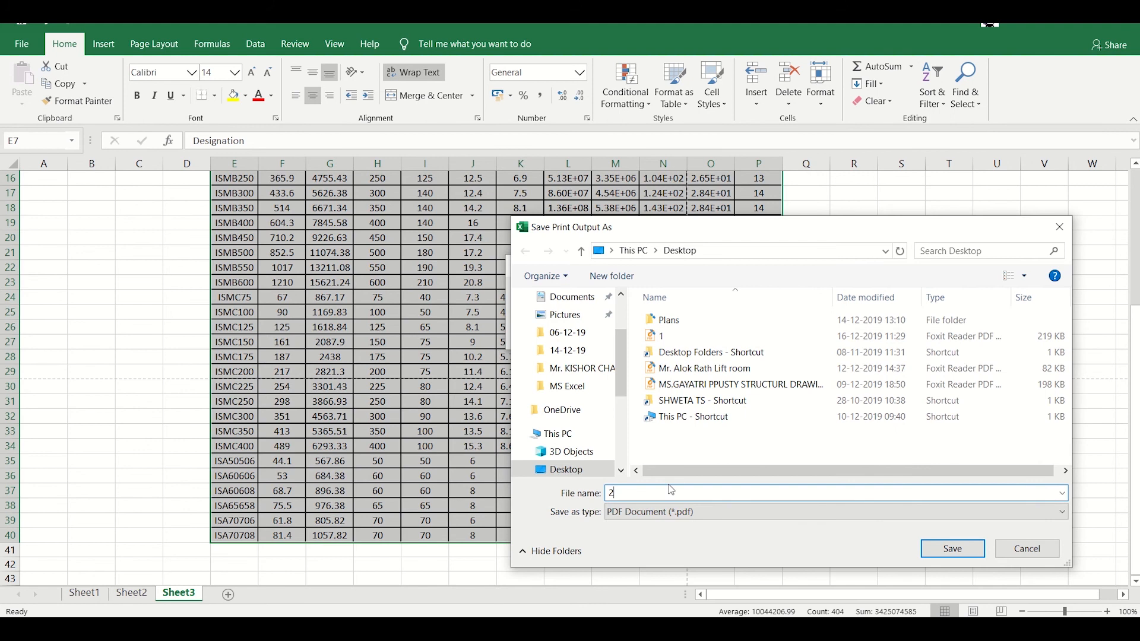
pyautogui.click(962, 548)
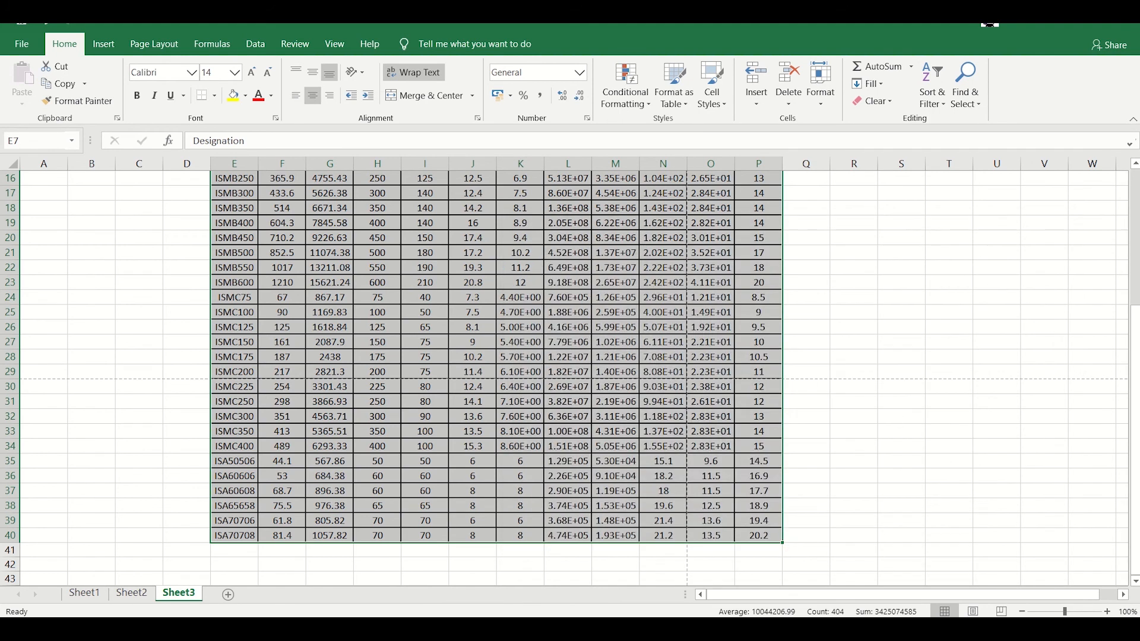
# - Open 2.pdf from the Desktop folder in File Explorer
pyautogui.hotkey('alt', 'Tab')
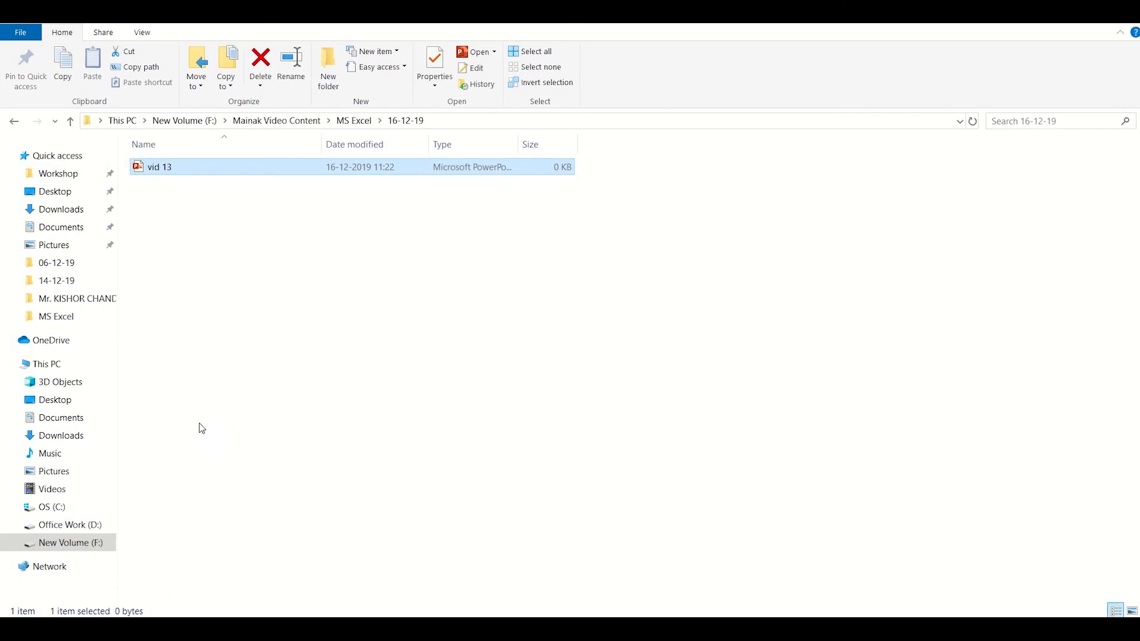
pyautogui.click(49, 193)
pyautogui.doubleClick(185, 204)
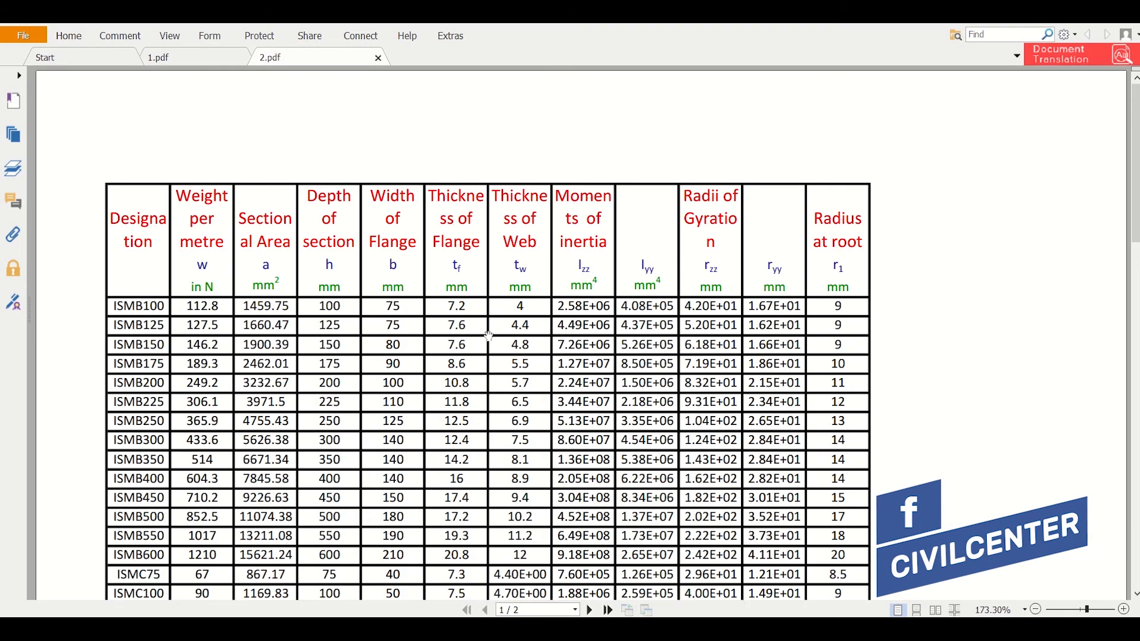
# - Scroll through both pages of 2.pdf, checking the table ends with ISA70708 on page 2
pyautogui.scroll(-3, 491, 333)
pyautogui.scroll(-10, 491, 333)
pyautogui.scroll(15, 491, 329)
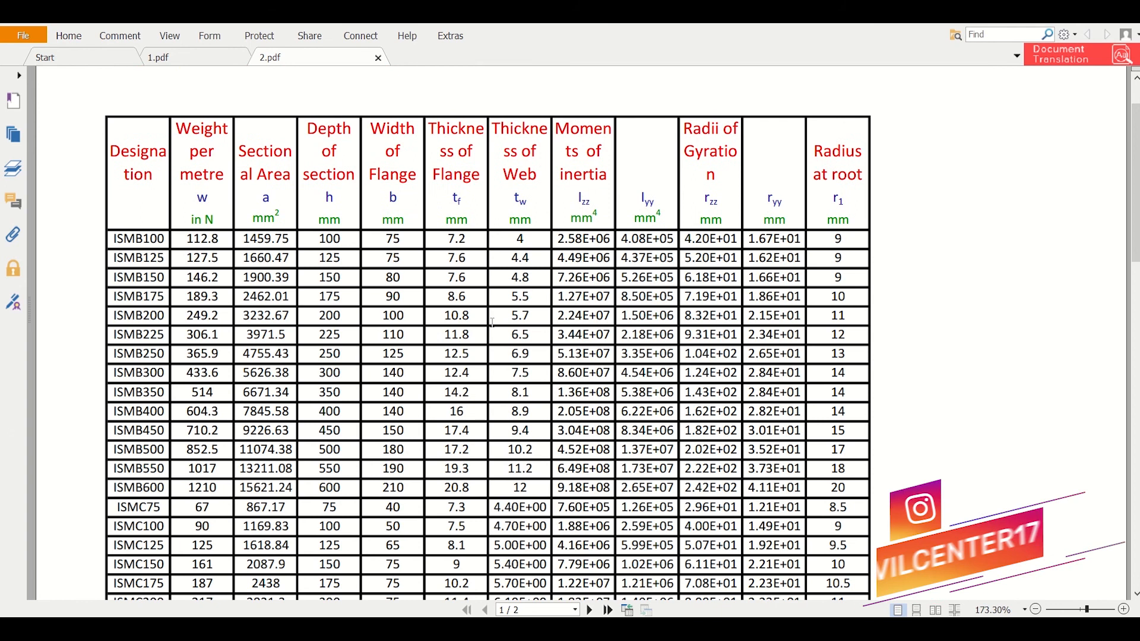
pyautogui.scroll(-2, 492, 323)
pyautogui.scroll(-10, 492, 321)
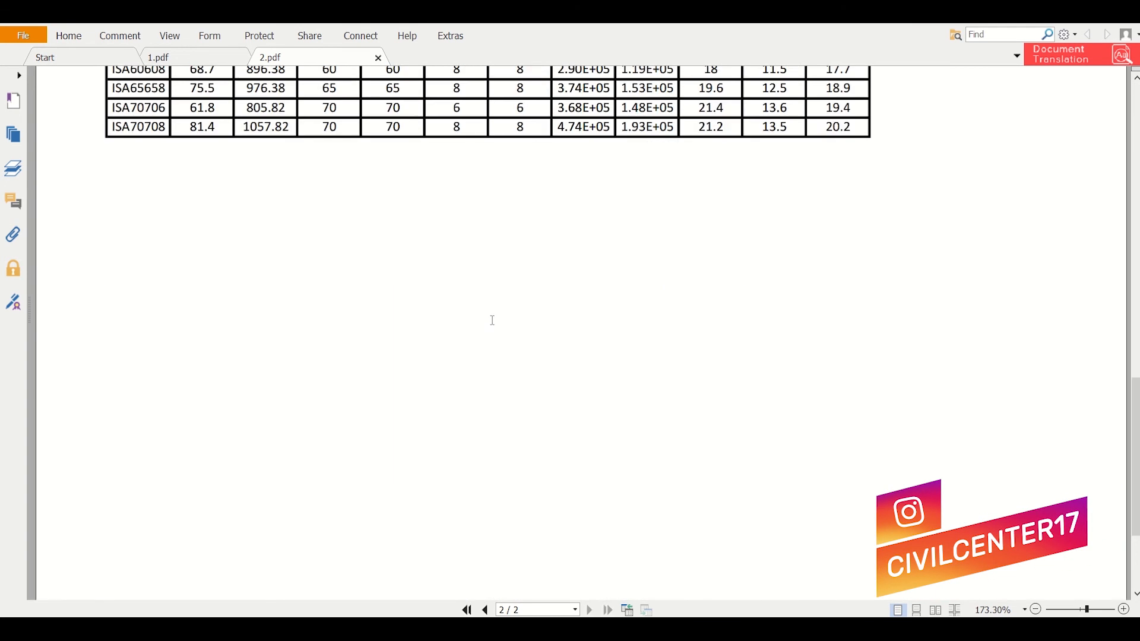
pyautogui.scroll(11, 492, 321)
pyautogui.scroll(5, 492, 323)
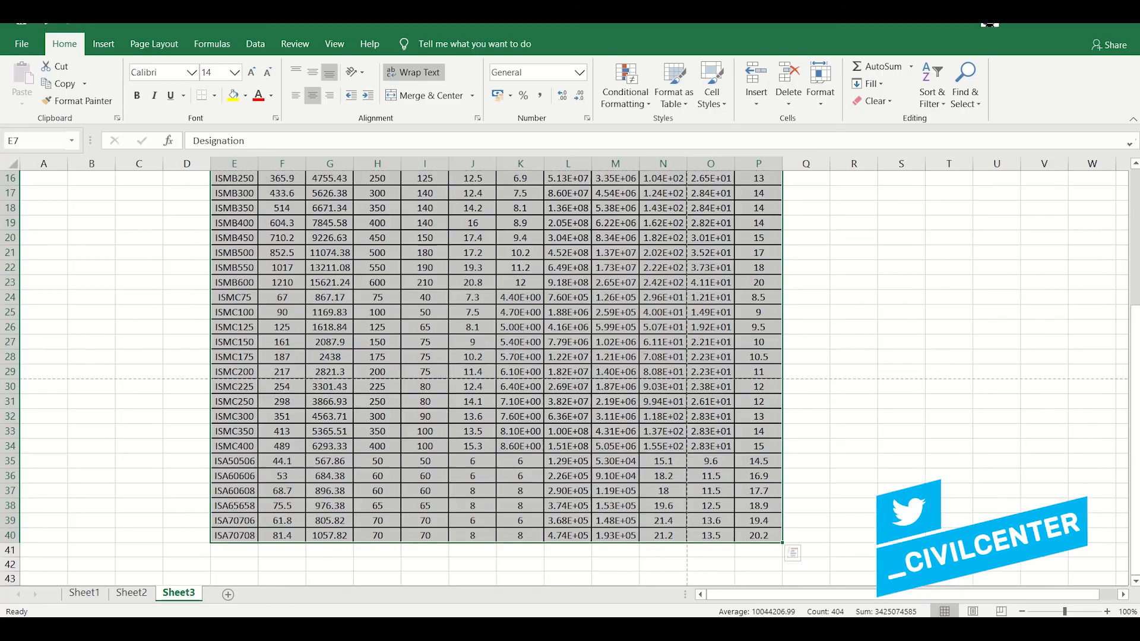
pyautogui.scroll(5, 463, 383)
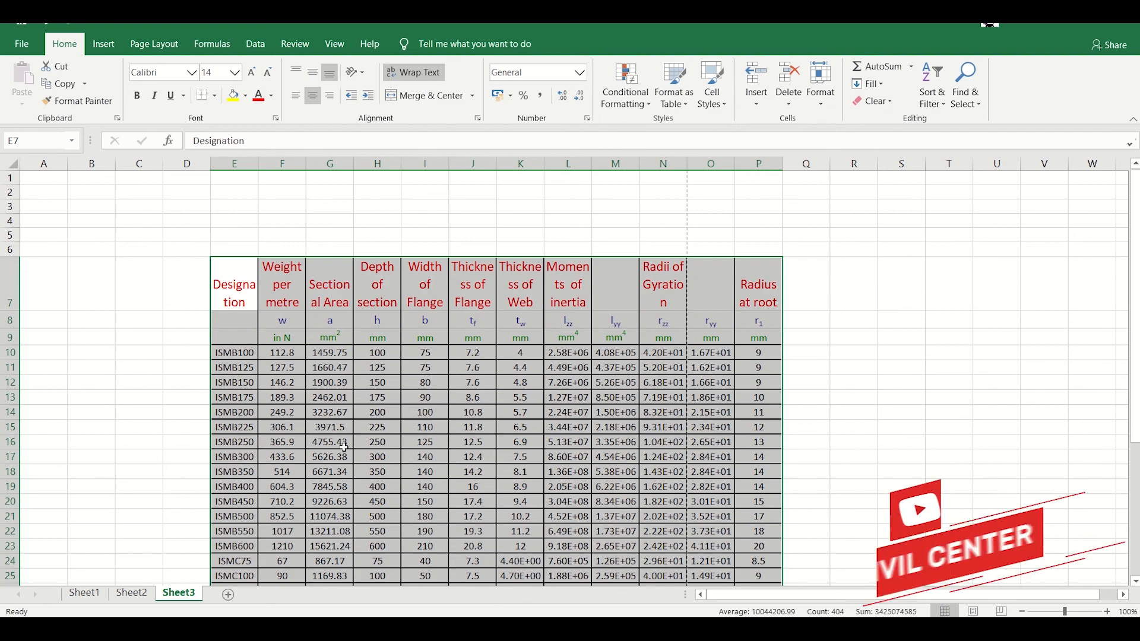
pyautogui.click(174, 383)
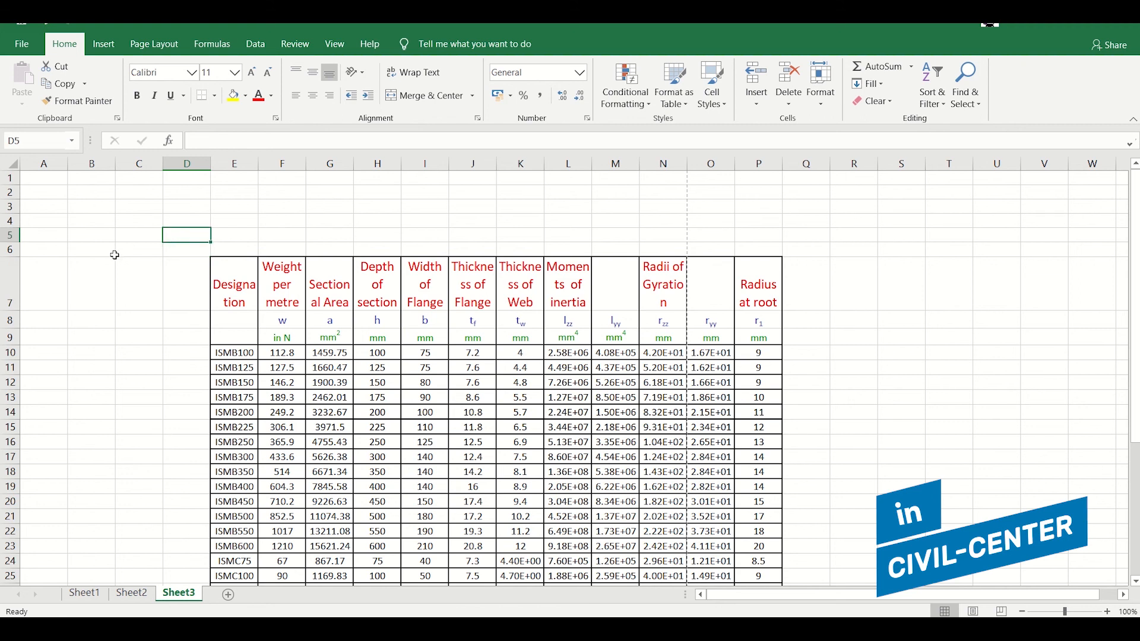
pyautogui.click(172, 261)
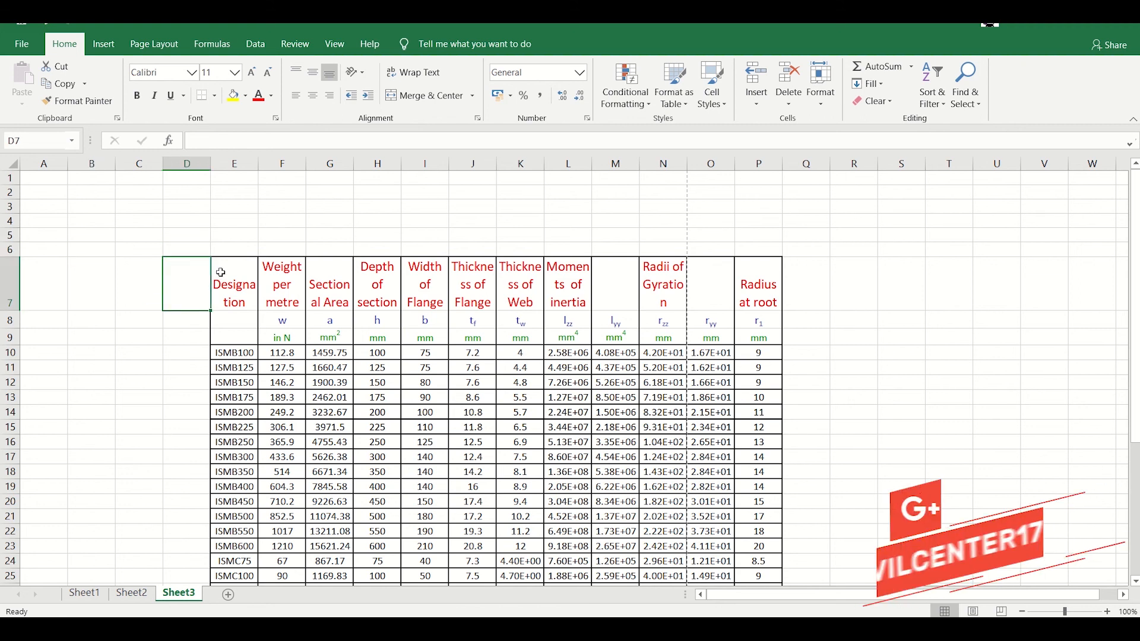